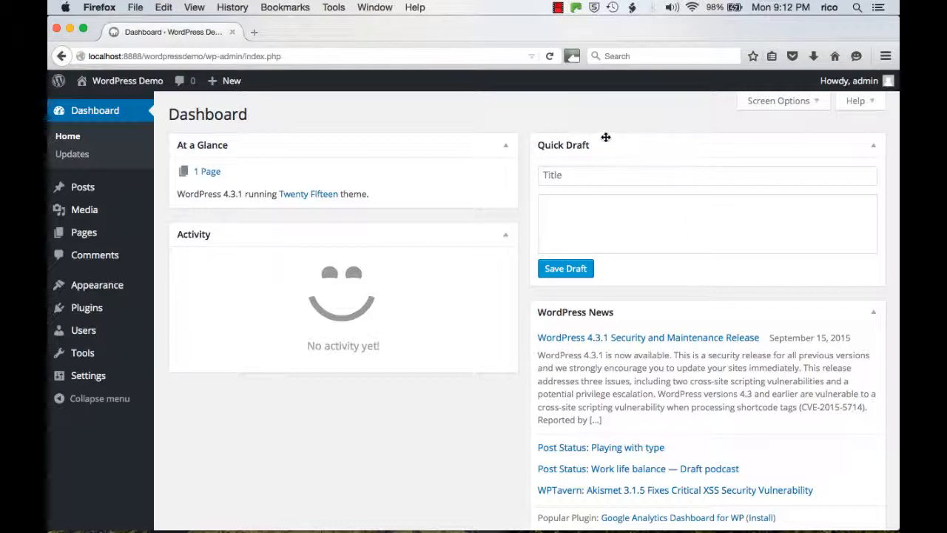
Step: Save a quick draft titled "Quick Draft Post" with the copied "Donec placerat" paragraph as content, without the blank line above it
click(606, 175)
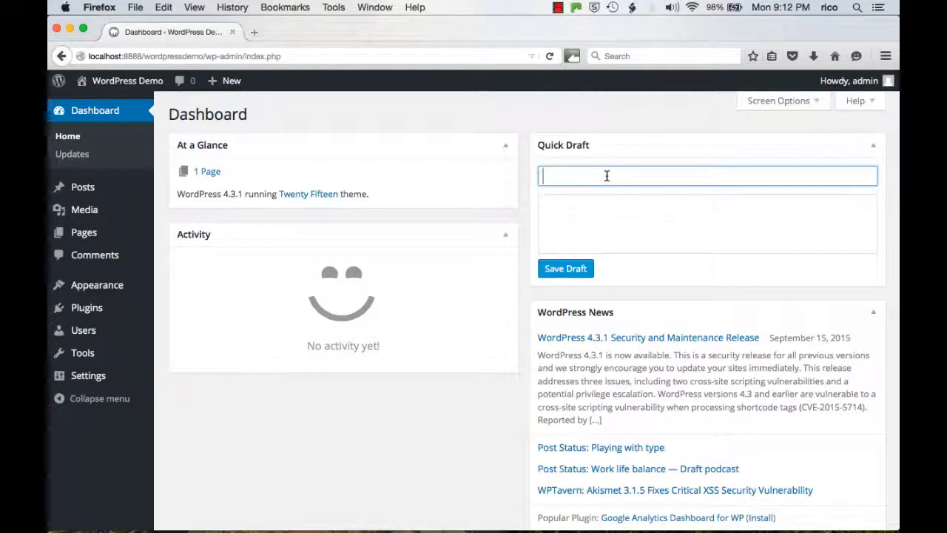
text(Quick Draft )
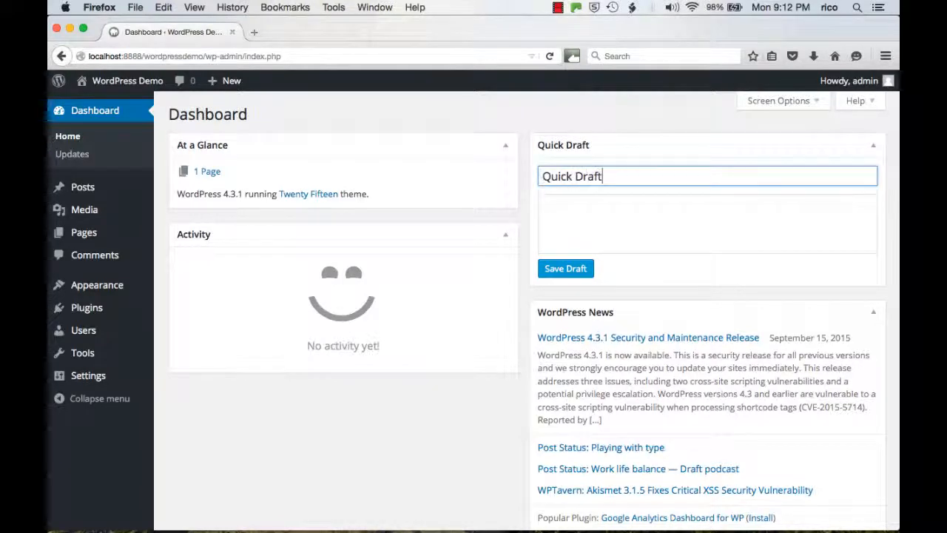
text(TPost)
click(628, 213)
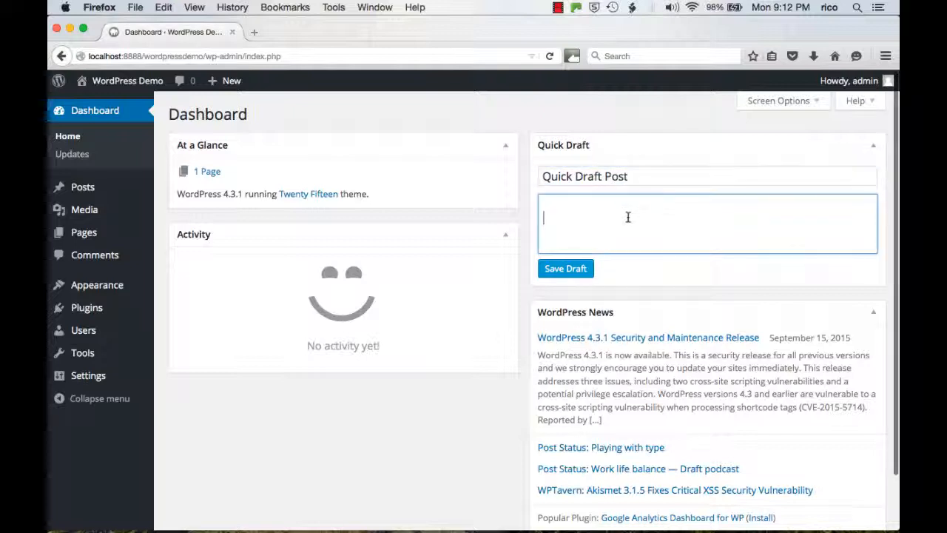
text(Donec placerat. Nullam nibh dolor, blandit sed, fermentum id, imperdiet sit amet, neque. Nam mollis ultrices justo. Sed tempor. Sed vitae tellus. Etiam sem arcu, eleifend sit amet, gravida eget, porta at, wisi. Nam non lacus vitae ipsum viverra pretium. Phasellus massa. Fusce magna sem, gravida in, feugiat ac, molestie eget, wisi. Fusce consectetuer luctus ipsum. Vestibulum nunc. Suspendisse dignissim adipiscing libero. Integer leo. Sed pharetra ligula a dui. Quisque ipsum nibh, ullamcorper eget, pulvinar sed, posuere vitae, nulla. Sed varius nibh ut lacus. Curabitur fringilla. Nunc est ipsum, pretium quis, dapibus sed, varius non, lectus. Proin a quam. Praesent lacinia, eros quis aliquam porttitor, urna lacus volutpat urna, ut fermentum neque mi egestas dolor.)
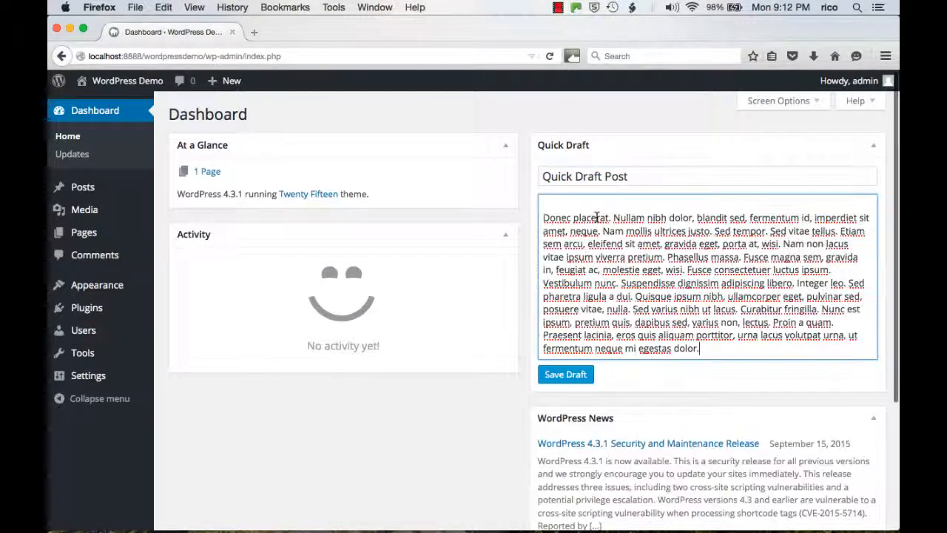
key(Delete)
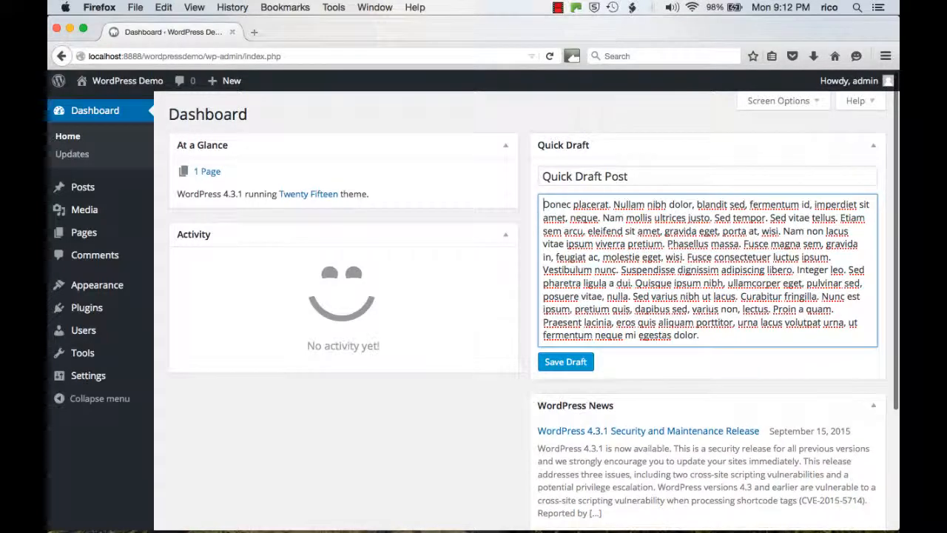
click(571, 362)
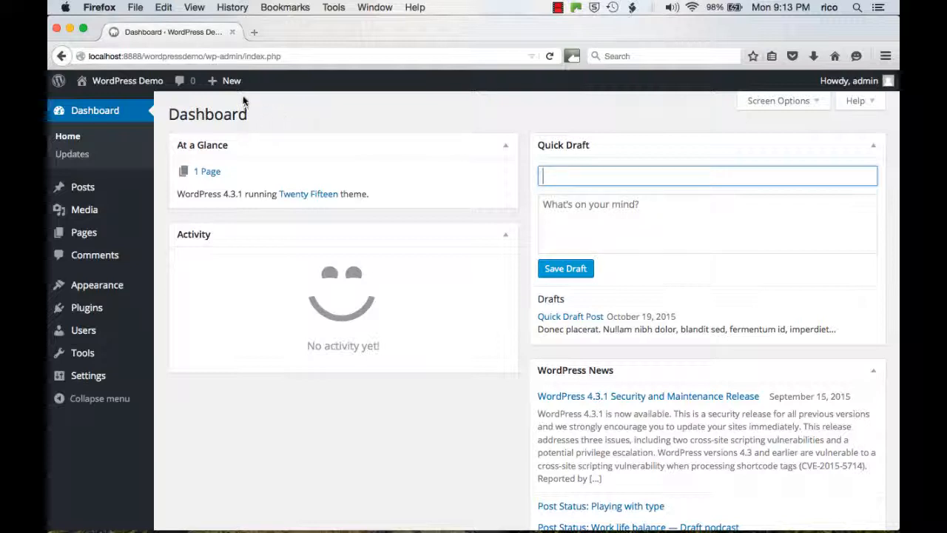
Step: Go to the list of all posts and start a new post from there
mouse_move(222, 85)
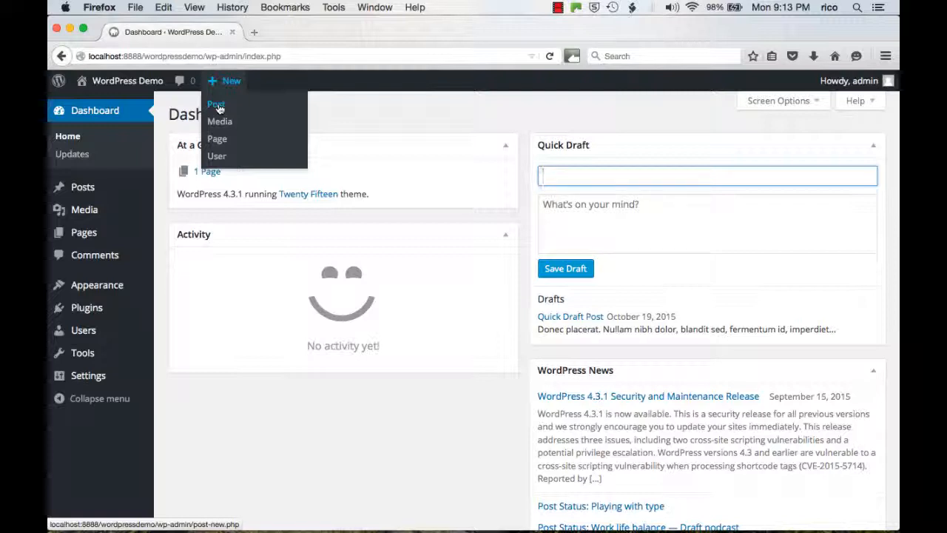
mouse_move(77, 194)
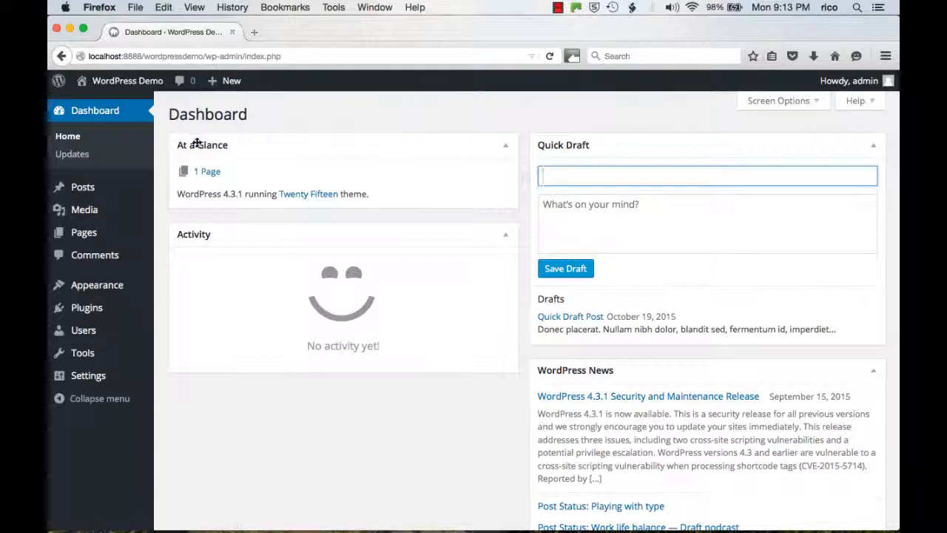
click(83, 191)
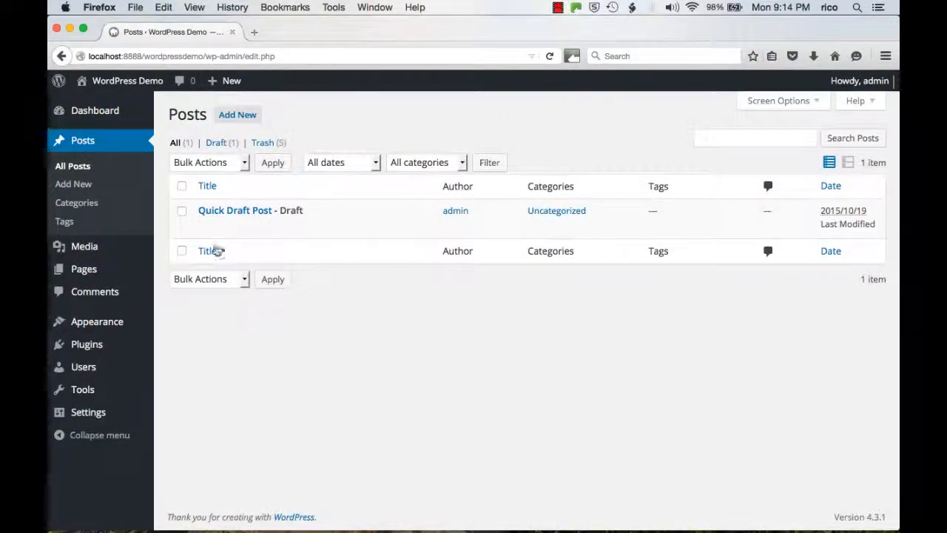
mouse_move(217, 226)
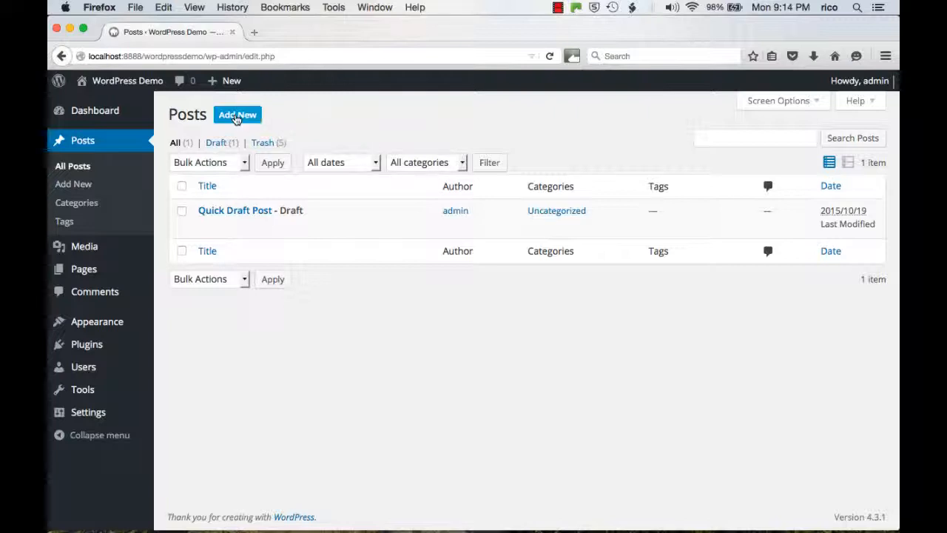
click(237, 117)
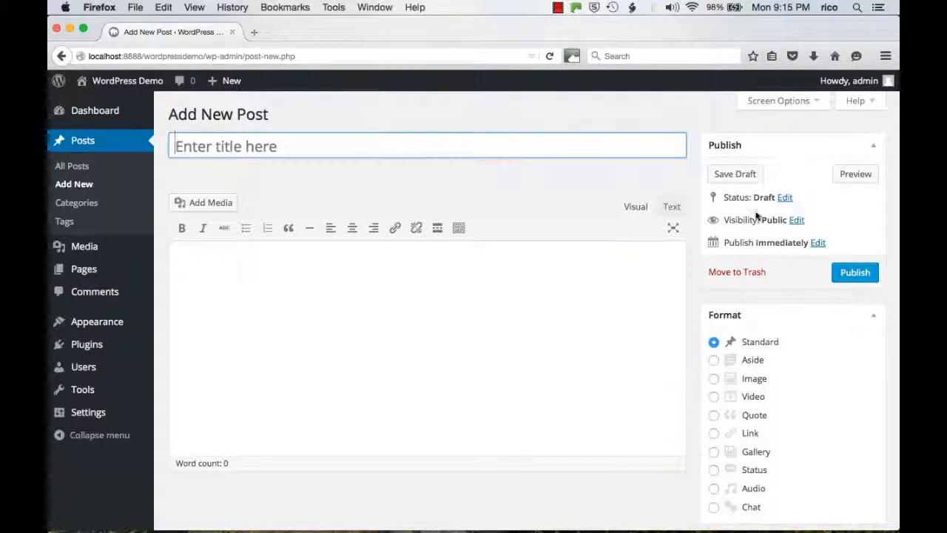
Step: Examine the new post's publishing, format, category, tag and featured image options
scroll(787, 258, down, 5)
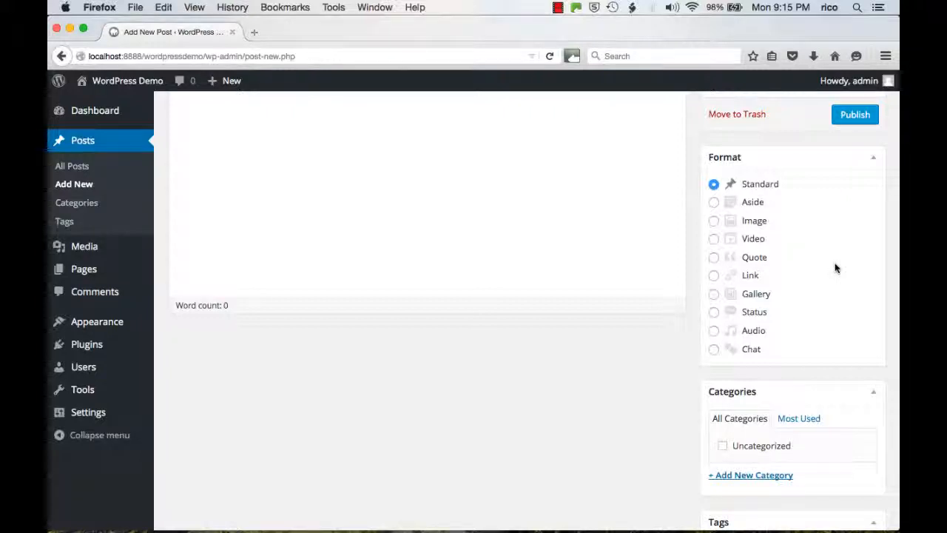
scroll(836, 268, down, 4)
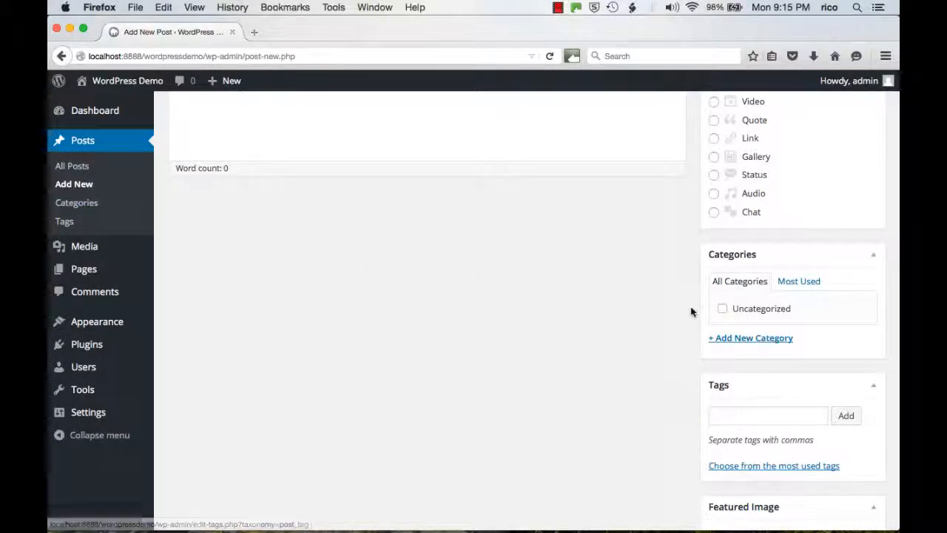
scroll(670, 311, down, 1)
scroll(669, 310, down, 2)
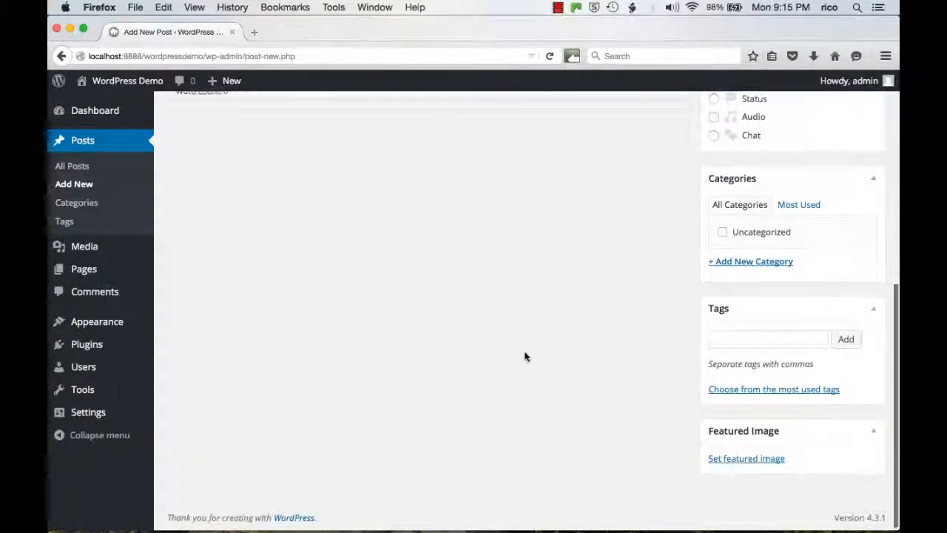
scroll(524, 355, up, 5)
scroll(572, 400, up, 3)
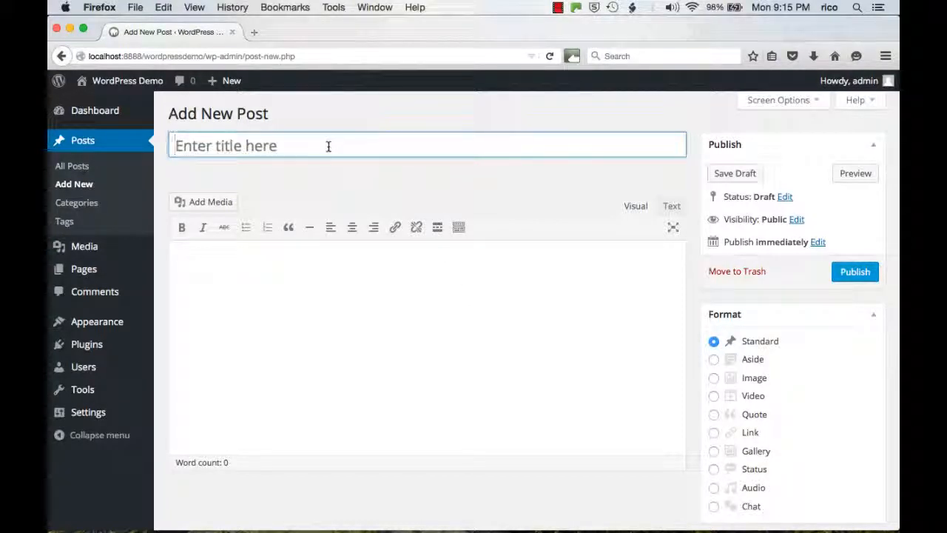
Step: Publish the new post with the title "My first post" and the copied placeholder paragraph inserted twice as its body
text(My f)
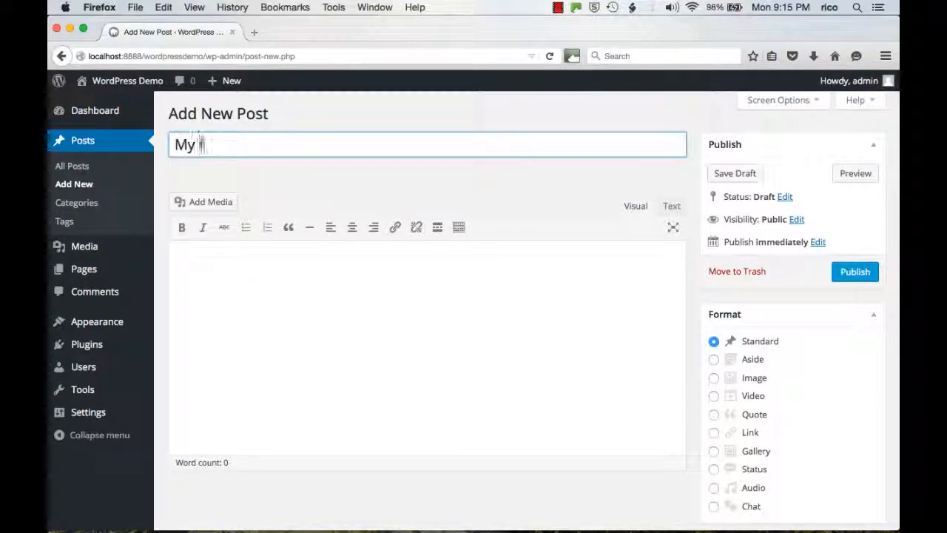
text(irst post)
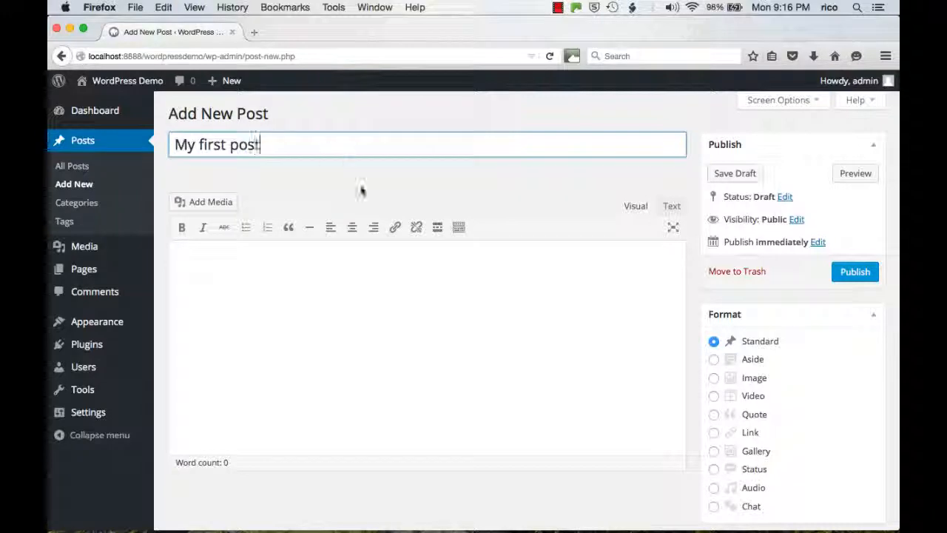
click(372, 324)
text(Donec placerat. Nullam nibh dolor, blandit sed, fermentum id, imperdiet sit amet, neque. Nam mollis ultrices justo. Sed tempor. Sed vitae tellus. Etiam sem arcu, eleifend sit amet, gravida eget, porta at, wisi. Nam non lacus vitae ipsum viverra pretium. Phasellus massa. Fusce magna sem, gravida in, feugiat ac, molestie eget, wisi. Fusce consectetuer luctus ipsum. Vestibulum nunc. Suspendisse dignissim adipiscing libero. Integer leo. Sed pharetra ligula a dui. Quisque ipsum nibh, ullamcorper eget, pulvinar sed, posuere vitae, nulla. Sed varius nibh ut lacus. Curabitur fringilla. Nunc est ipsum, pretium quis, dapibus sed, varius non, lectus. Proin a quam. Praesent lacinia, eros quis aliquam porttitor, urna lacus volutpat urna, ut fermentum neque mi egestas dolor.)
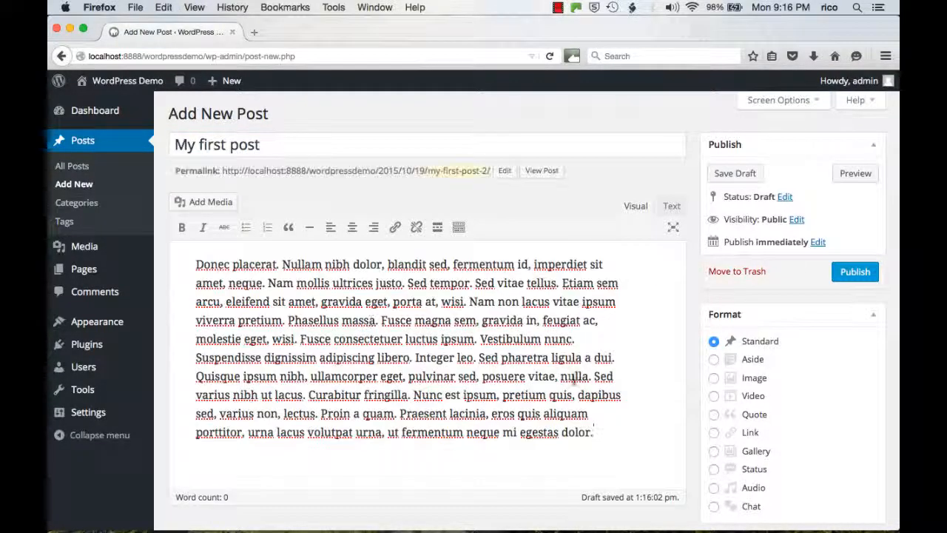
key(Return)
text(Donec placerat. Nullam nibh dolor, blandit sed, fermentum id, imperdiet sit amet, neque. Nam mollis ultrices justo. Sed tempor. Sed vitae tellus. Etiam sem arcu, eleifend sit amet, gravida eget, porta at, wisi. Nam non lacus vitae ipsum viverra pretium. Phasellus massa. Fusce magna sem, gravida in, feugiat ac, molestie eget, wisi. Fusce consectetuer luctus ipsum. Vestibulum nunc. Suspendisse dignissim adipiscing libero. Integer leo. Sed pharetra ligula a dui. Quisque ipsum nibh, ullamcorper eget, pulvinar sed, posuere vitae, nulla. Sed varius nibh ut lacus. Curabitur fringilla. Nunc est ipsum, pretium quis, dapibus sed, varius non, lectus. Proin a quam. Praesent lacinia, eros quis aliquam porttitor, urna lacus volutpat urna, ut fermentum neque mi egestas dolor.)
scroll(585, 377, up, 5)
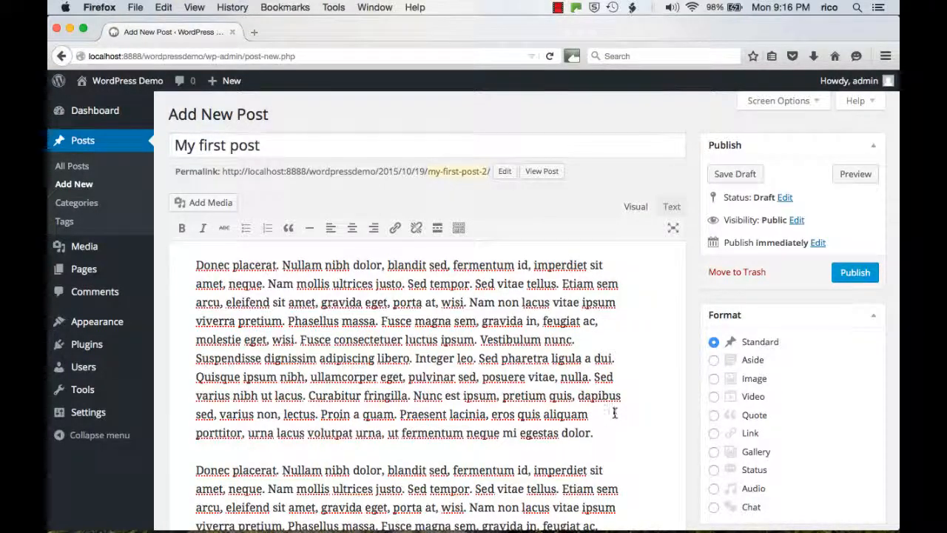
click(858, 272)
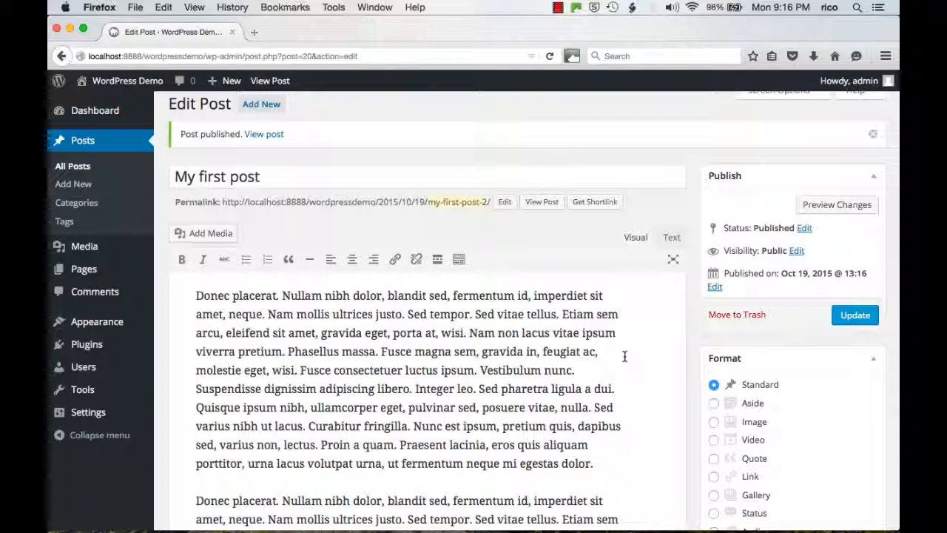
Step: Switch to Google Chrome and reload the WordPress Demo site to check the published post on the front page
click(192, 488)
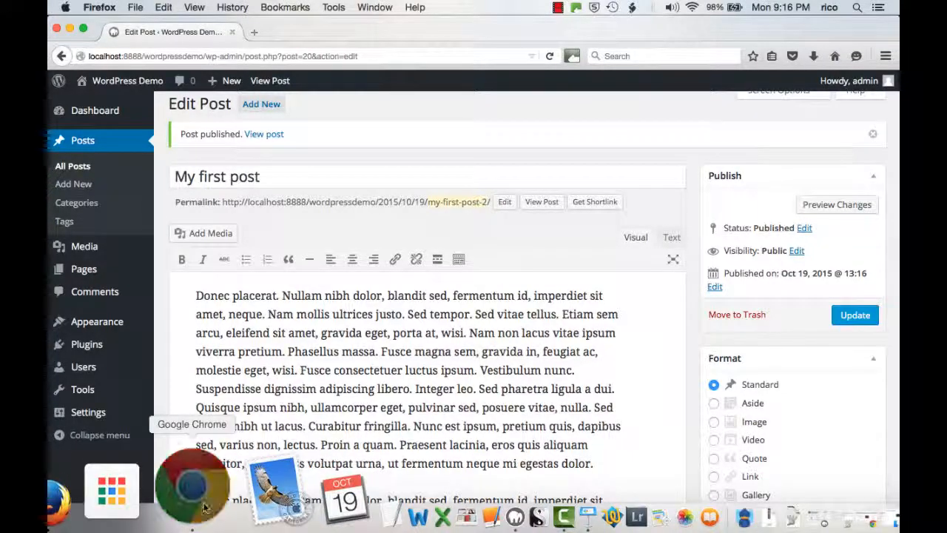
click(95, 51)
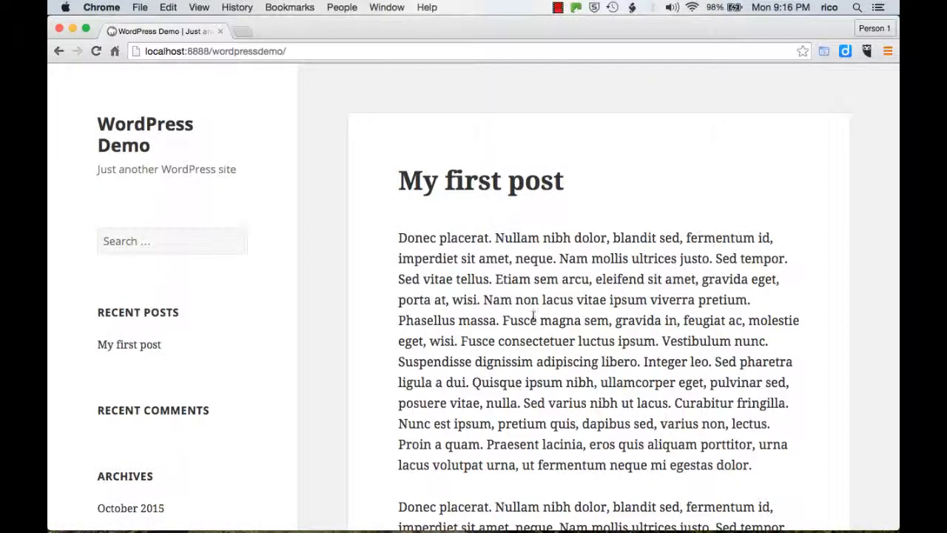
scroll(533, 317, down, 10)
scroll(533, 319, up, 10)
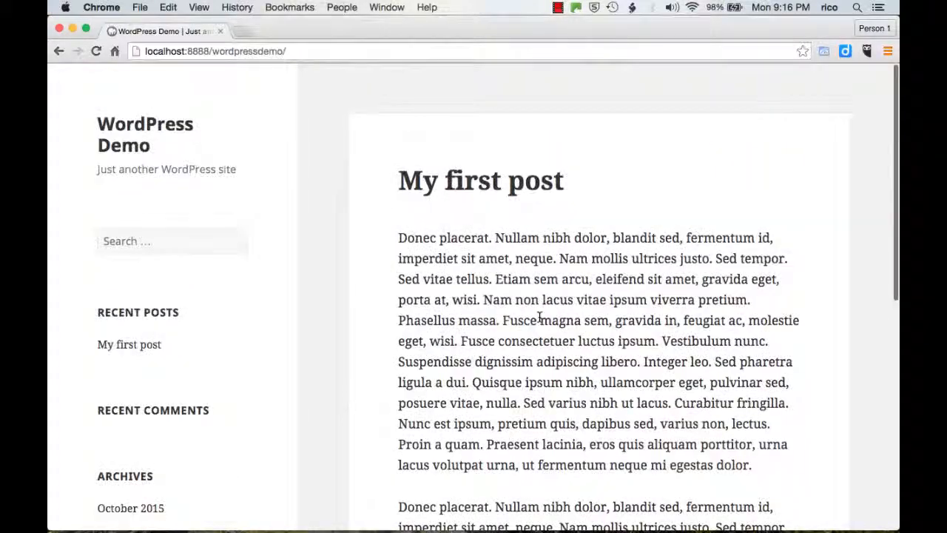
Step: Switch back to Firefox and open the "Quick Draft Post" draft for editing from the list of all posts
key(ctrl+Up)
click(422, 43)
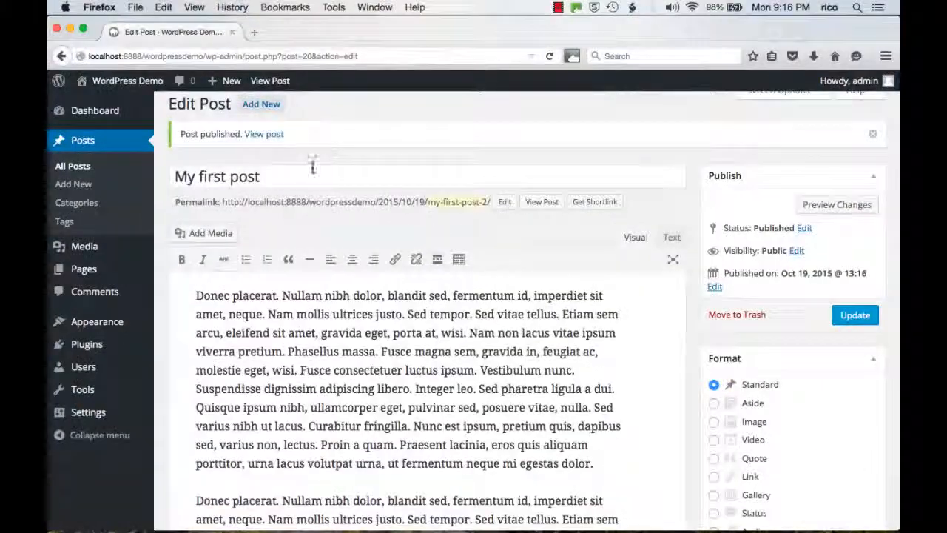
click(74, 167)
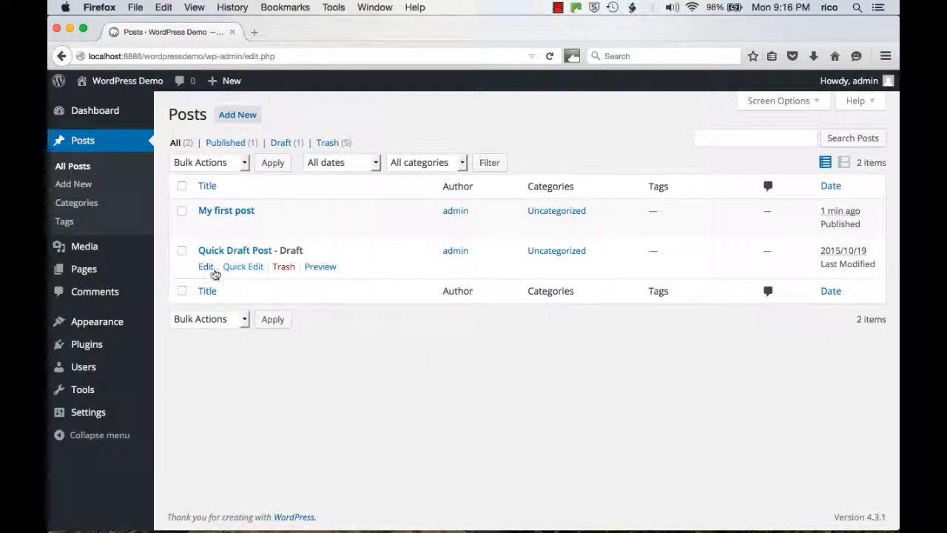
click(207, 268)
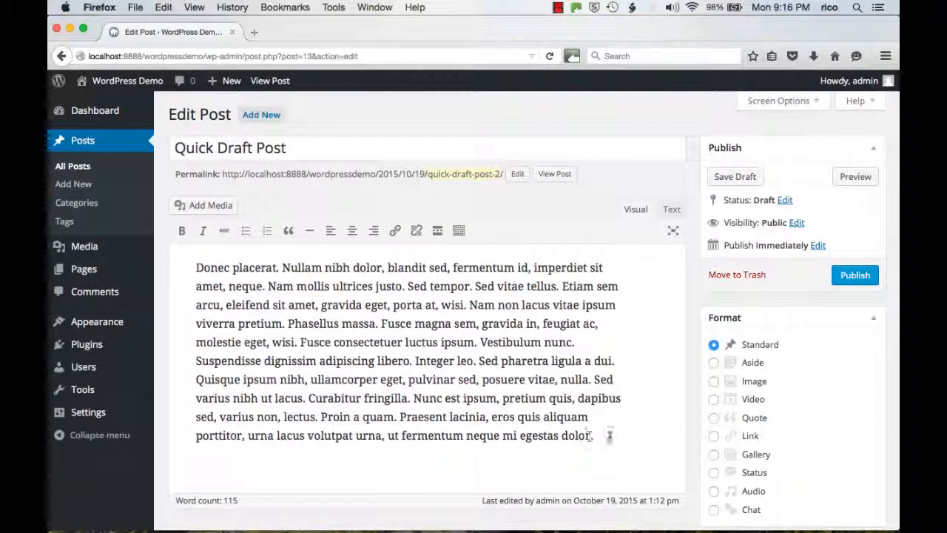
Step: Format the first two sentences of the draft, from "Donec placerat." through "amet, neque.", as bold and italic
click(609, 436)
drag(194, 267, 265, 287)
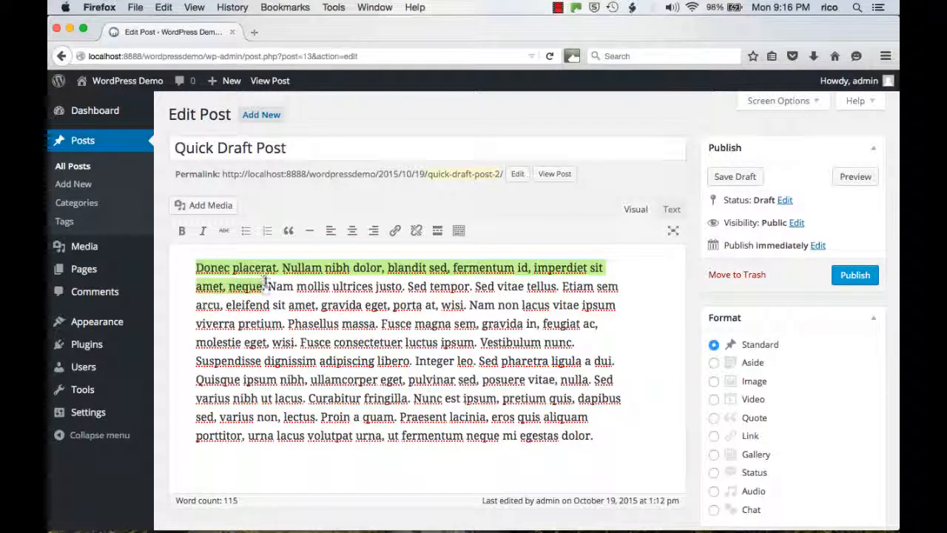
click(181, 231)
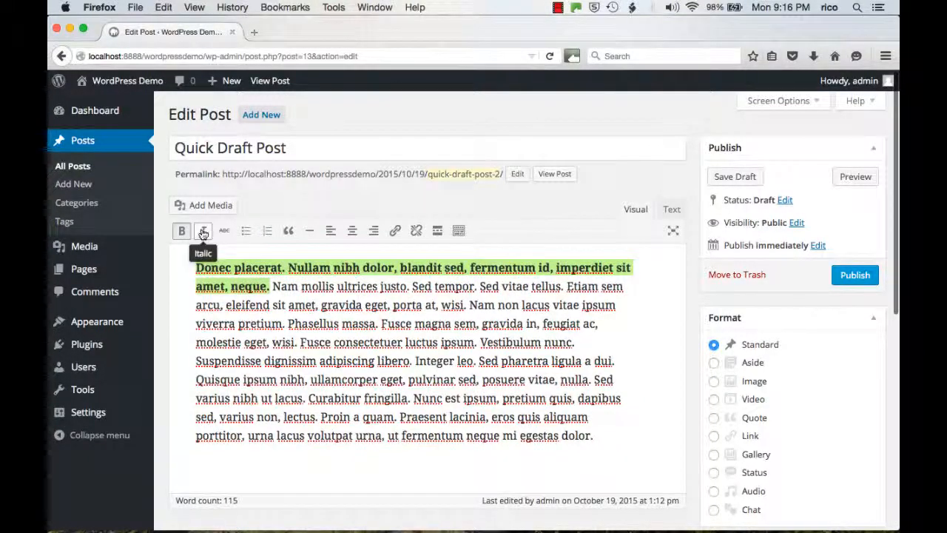
click(203, 231)
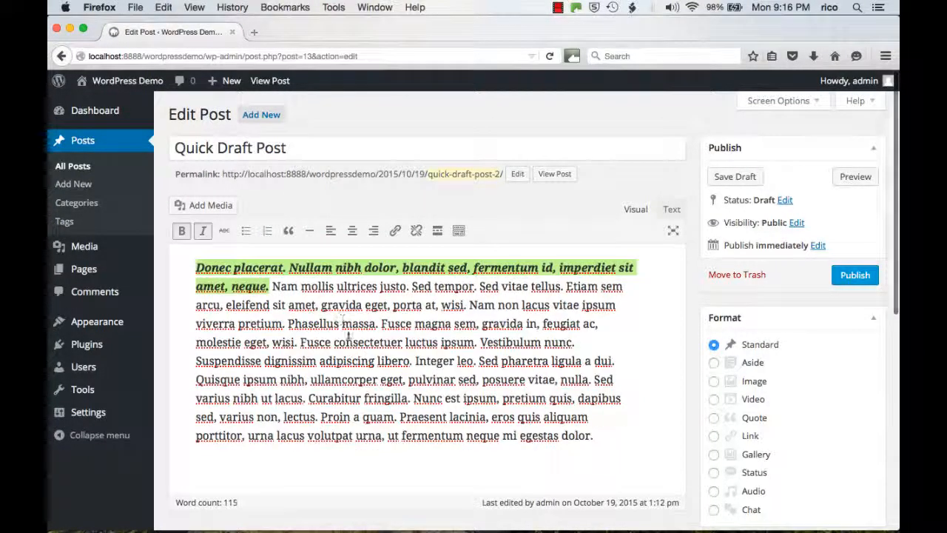
Step: Split the body text into separate paragraphs before "Sed pharetra", "Nunc est ipsum" and "Proin a quam"
click(475, 360)
key(Return)
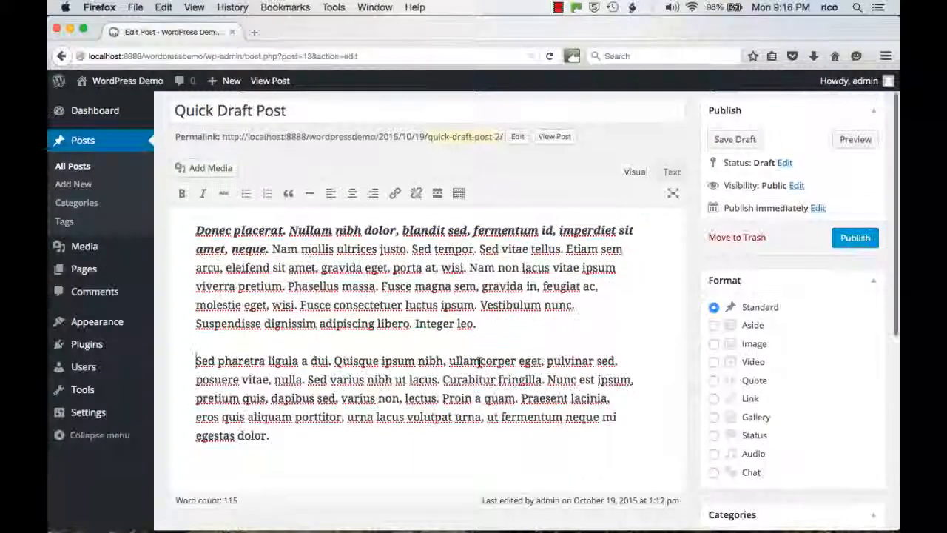
click(547, 379)
key(Return)
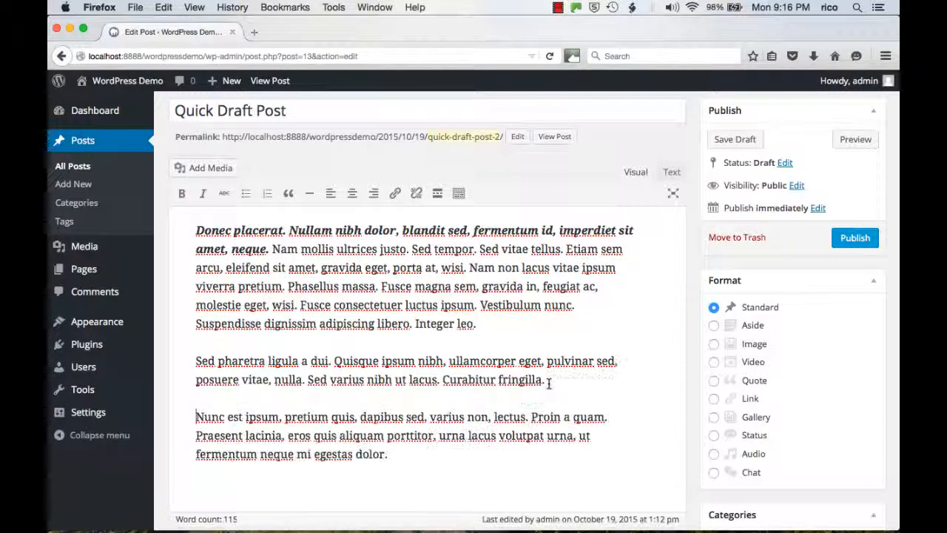
click(531, 417)
key(Return)
Step: Turn the last three paragraphs into a bulleted list and publish the post
drag(503, 451, 190, 339)
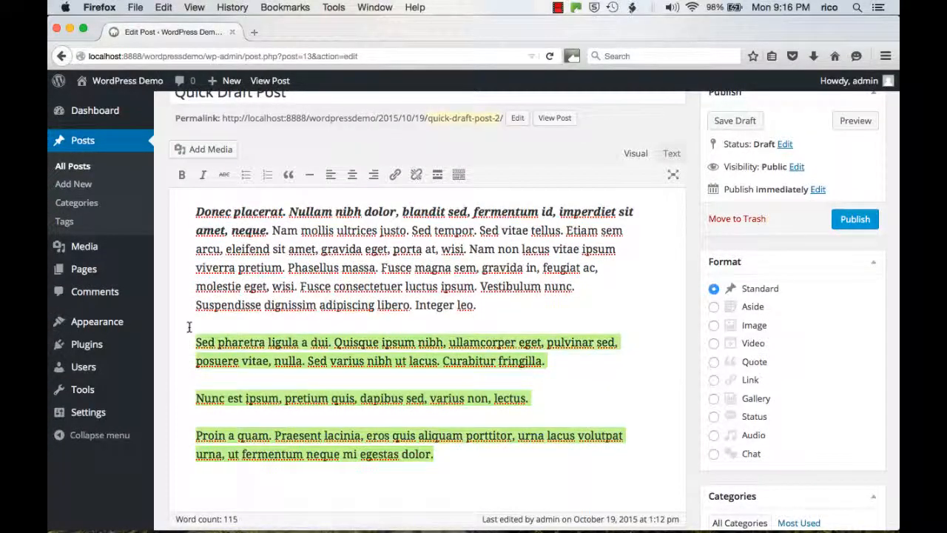
click(245, 182)
click(529, 278)
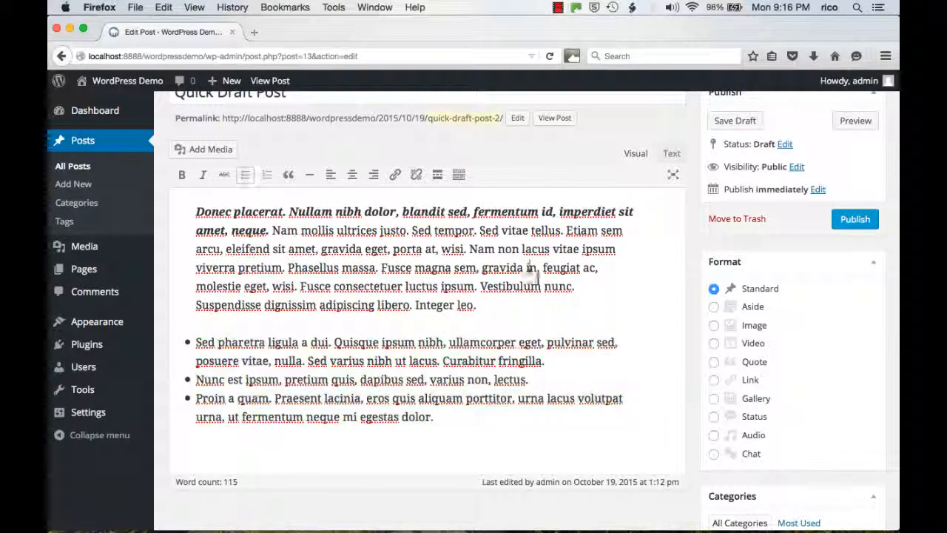
scroll(566, 326, up, 2)
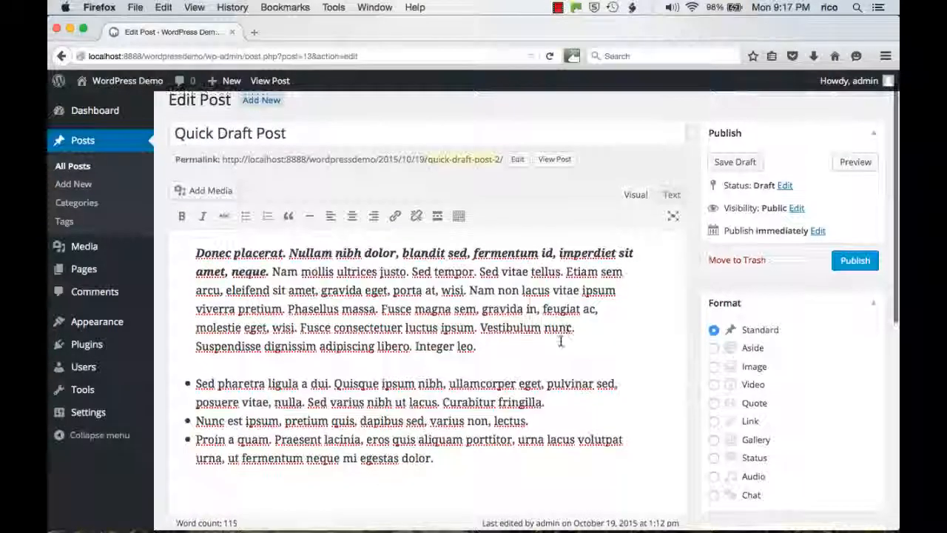
click(858, 265)
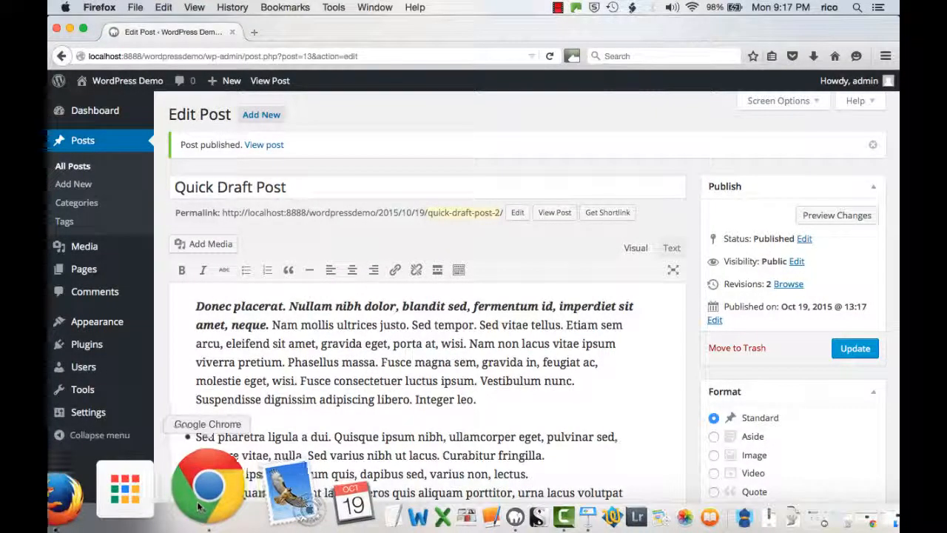
Step: Switch to Chrome, reload the WordPress Demo home page and review how "Quick Draft Post" and "My first post" are displayed
click(205, 492)
click(97, 50)
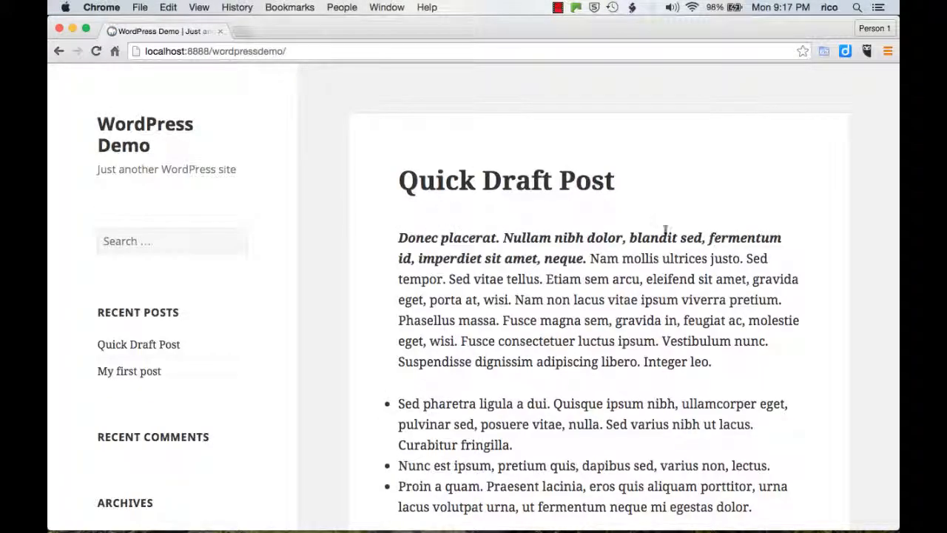
scroll(571, 290, down, 10)
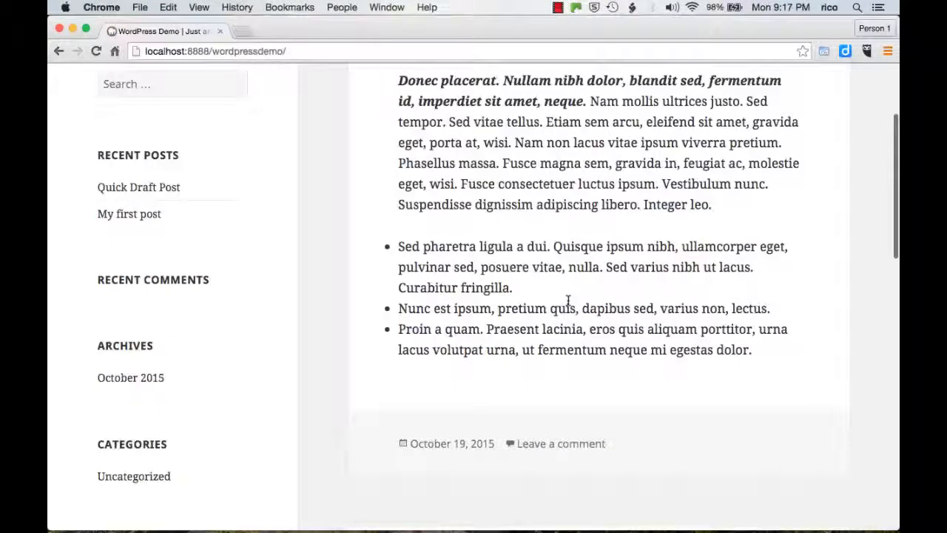
scroll(648, 376, down, 10)
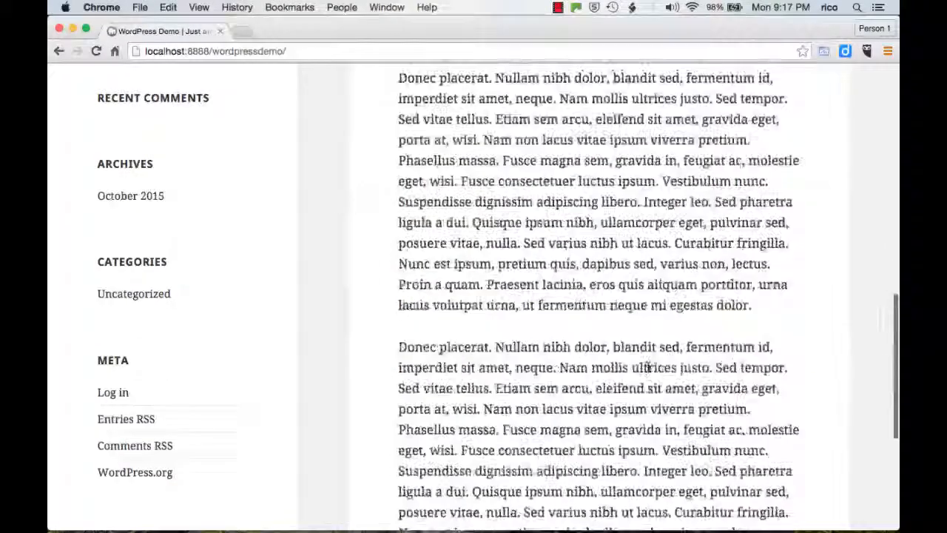
scroll(651, 385, up, 15)
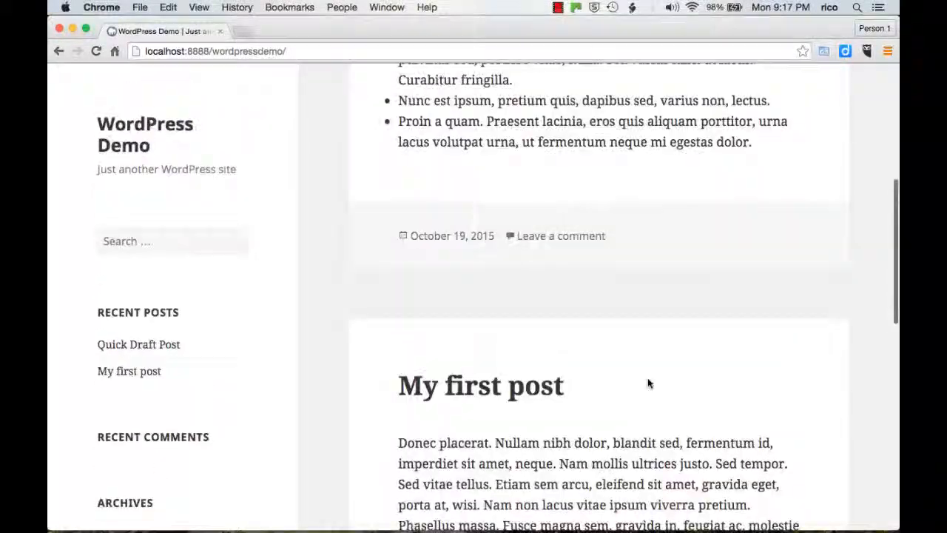
scroll(658, 451, up, 5)
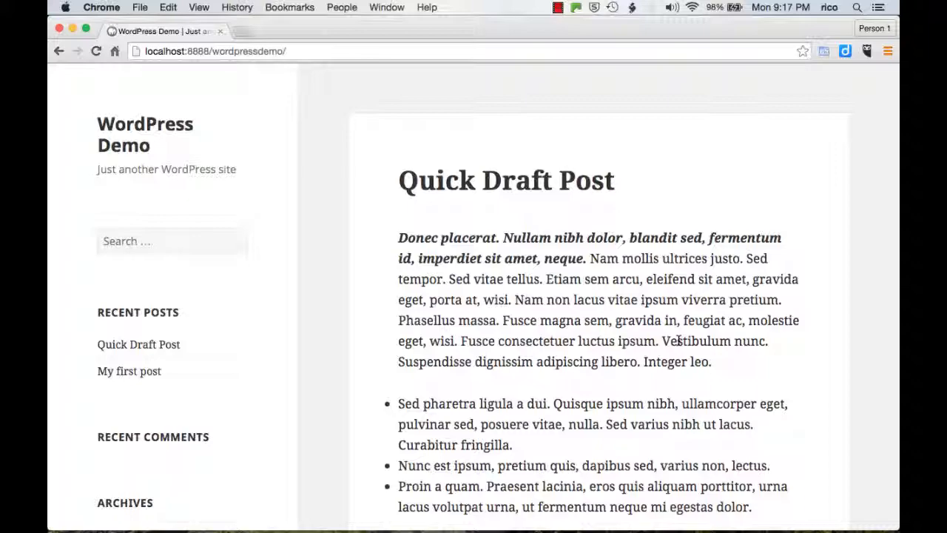
scroll(678, 340, down, 10)
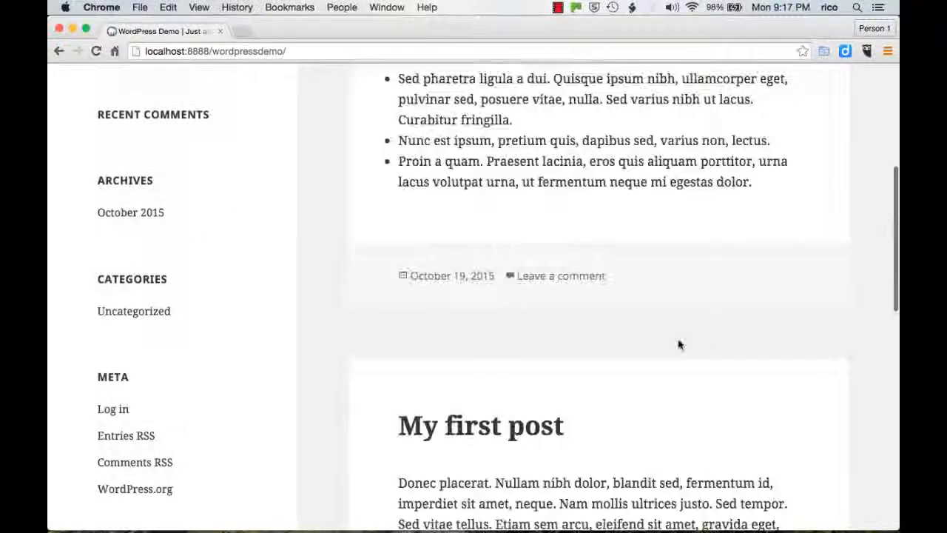
scroll(677, 339, down, 10)
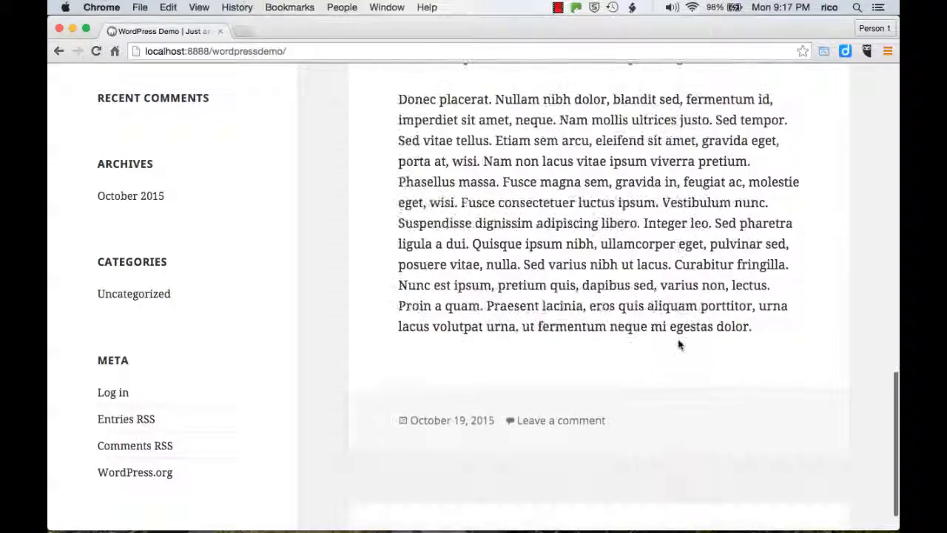
scroll(679, 341, up, 15)
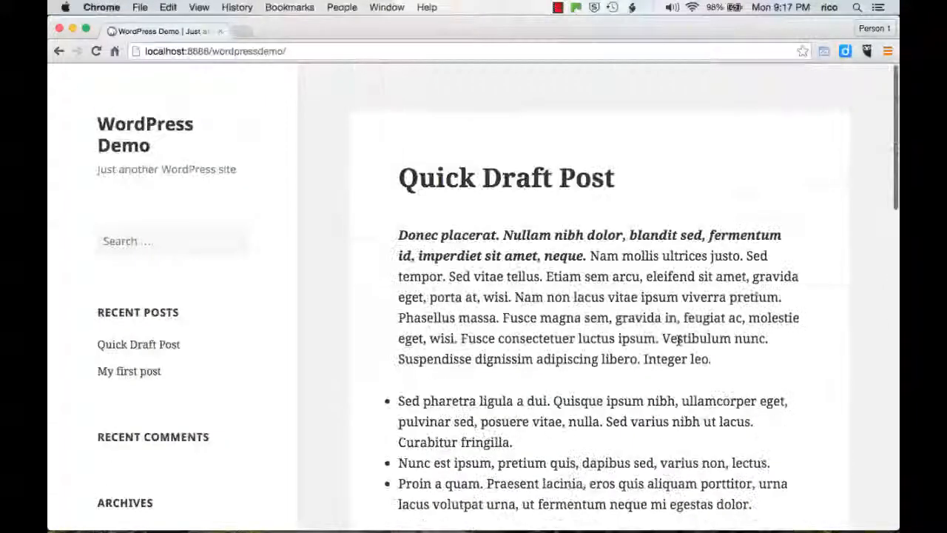